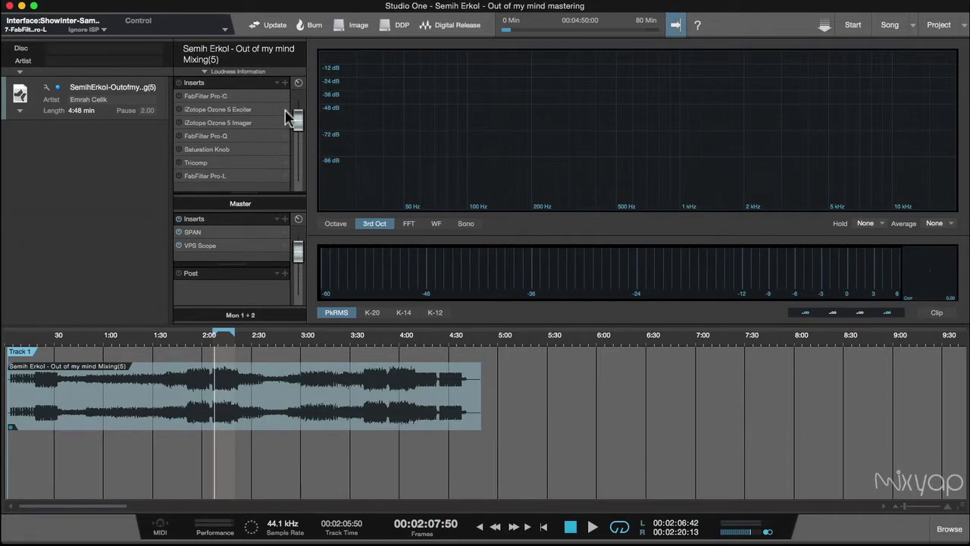
Step: Open the SPAN analyzer from the master inserts, move it clear of the insert lists, and place the playhead at about 2:09
left_click(215, 237)
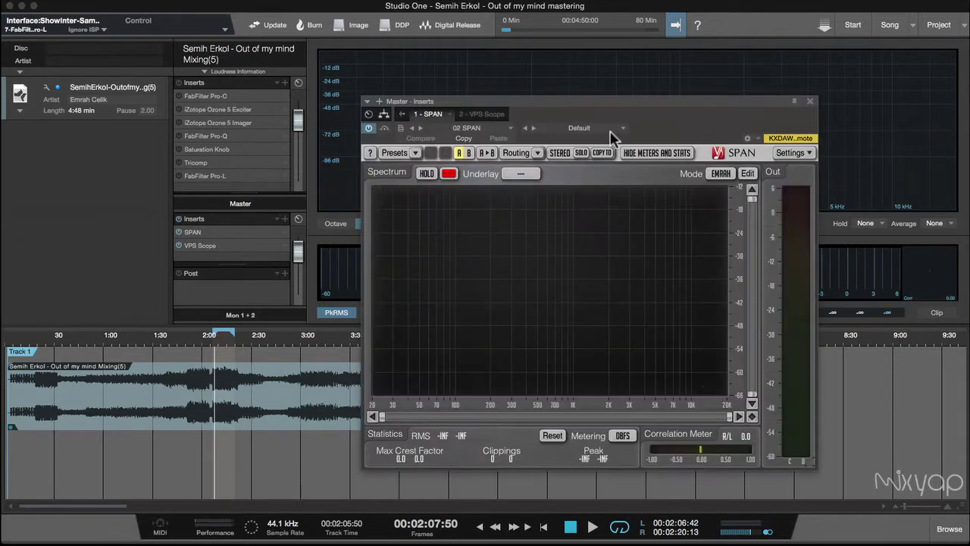
left_click_drag(609, 132, 780, 128)
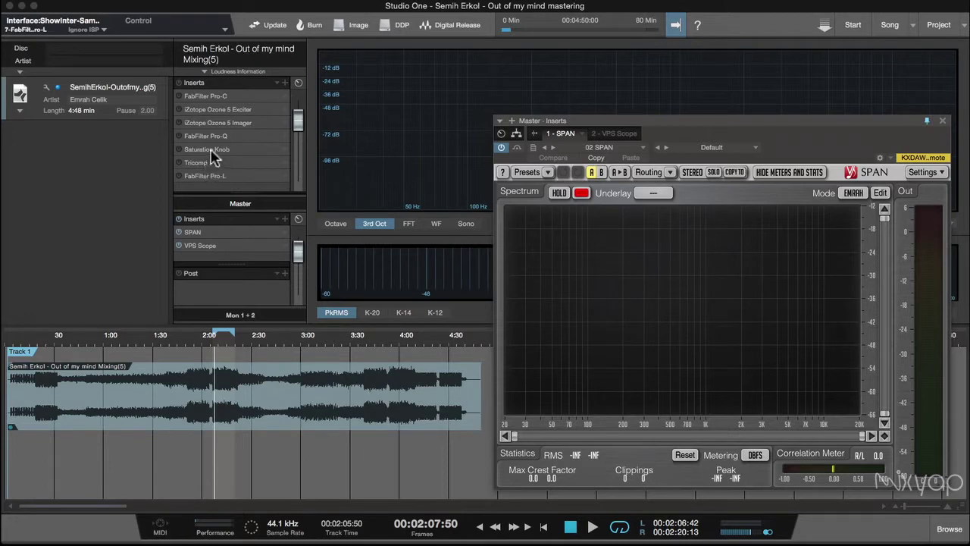
left_click(194, 345)
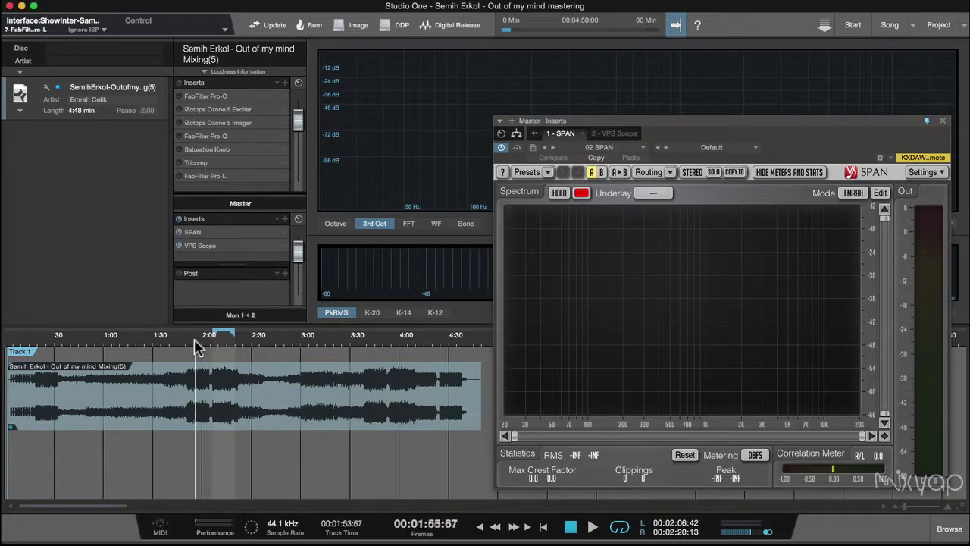
left_click(219, 345)
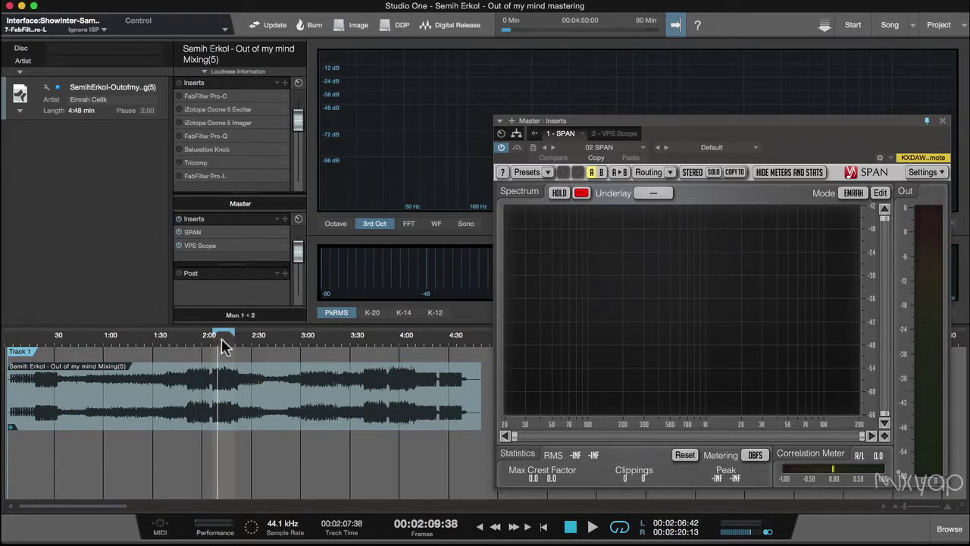
Step: Open FabFilter Pro-C from the track inserts, move its window beside the insert lists, and turn off automatic output gain
left_click(235, 98)
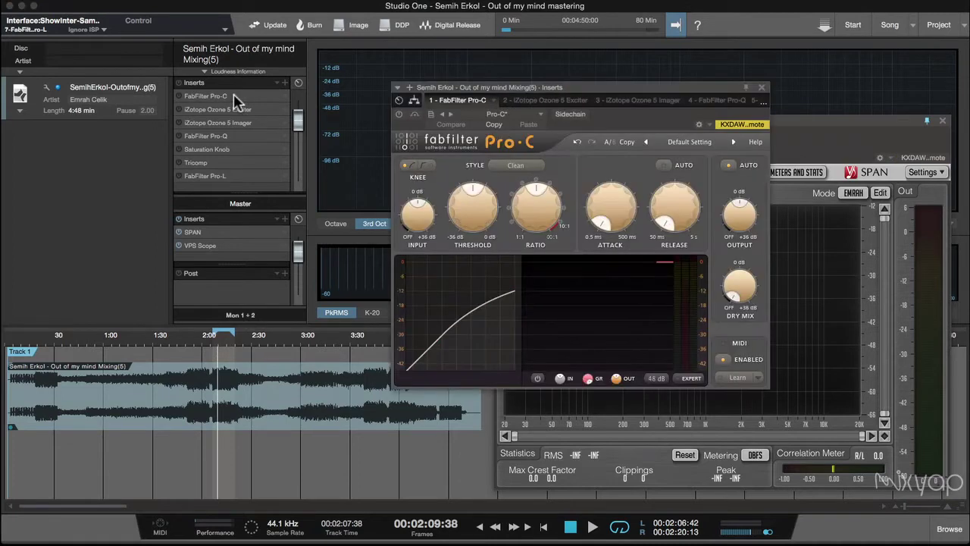
left_click_drag(584, 94, 521, 106)
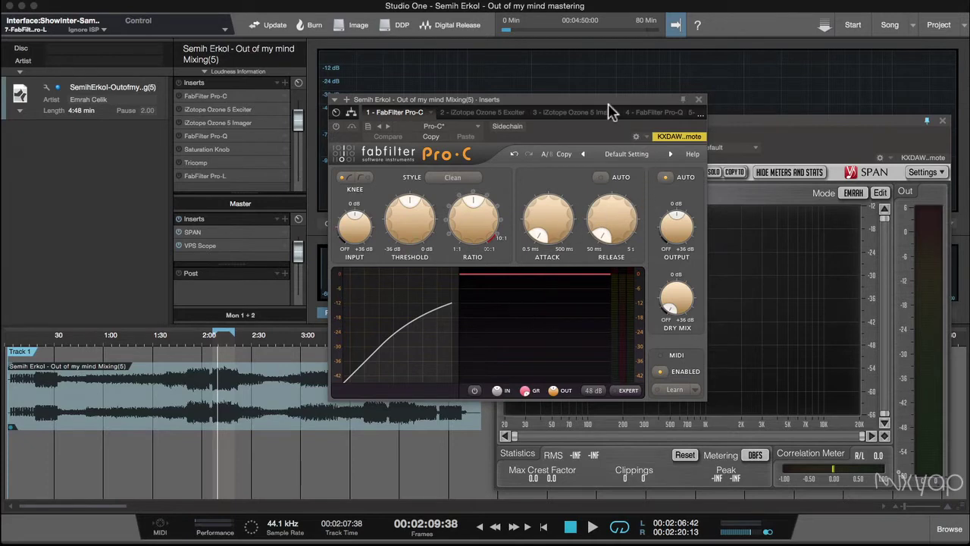
left_click_drag(610, 102, 610, 89)
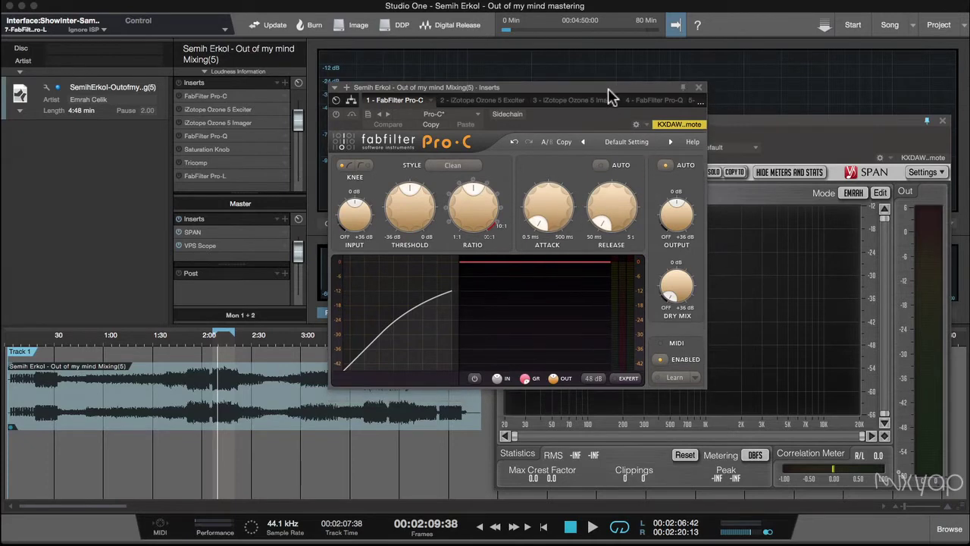
left_click(668, 166)
Step: Play the looped section with Pro-C bypassed, activate the compressor, and play the section again to compare
mouse_move(353, 227)
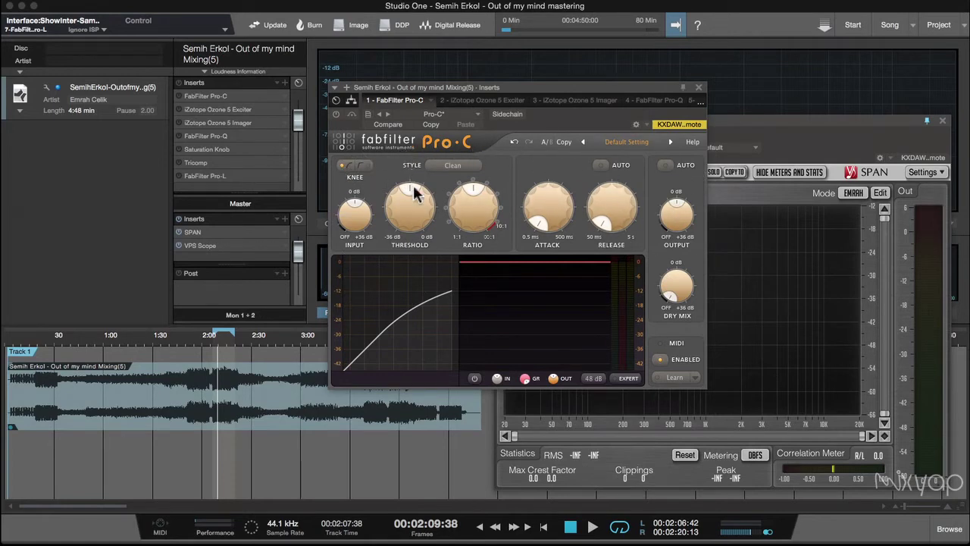
mouse_move(419, 256)
key("space")
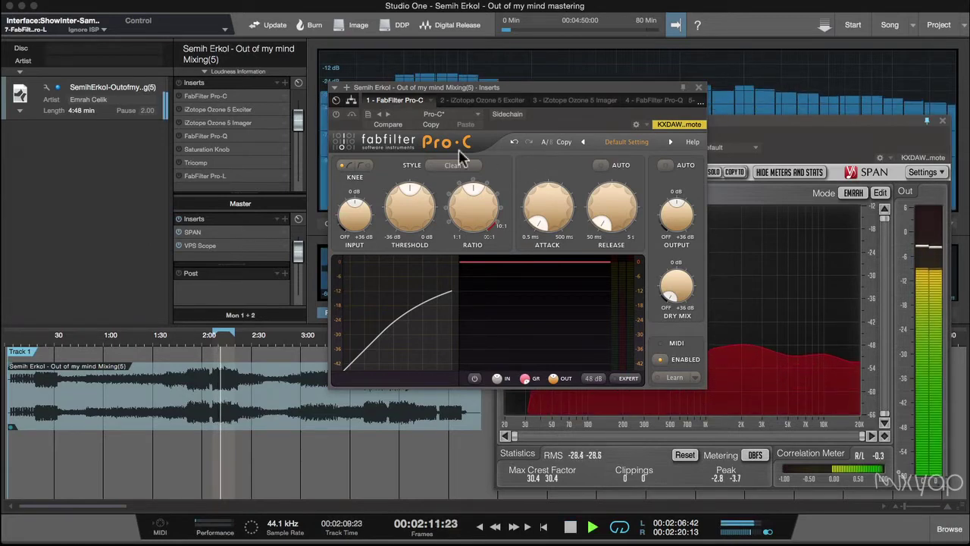
key("space")
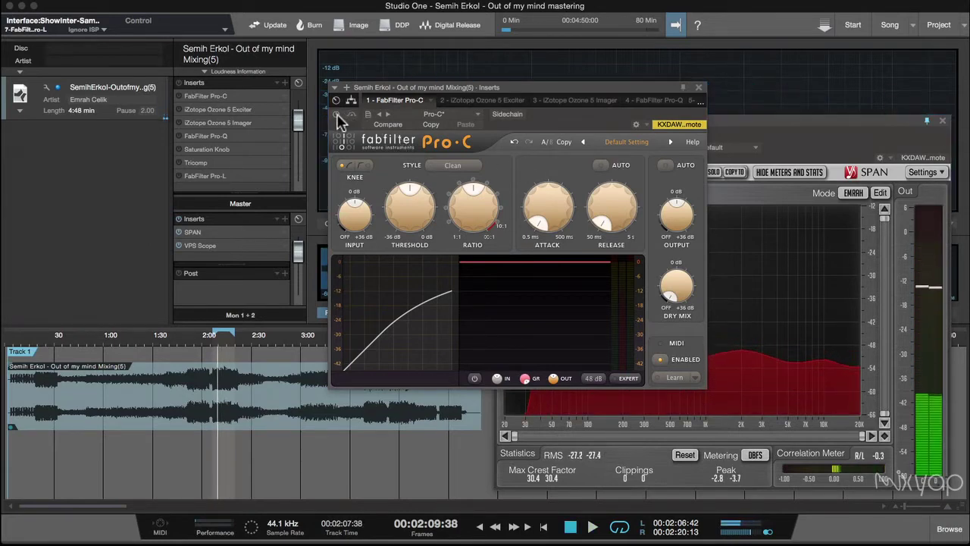
left_click(336, 114)
key("space")
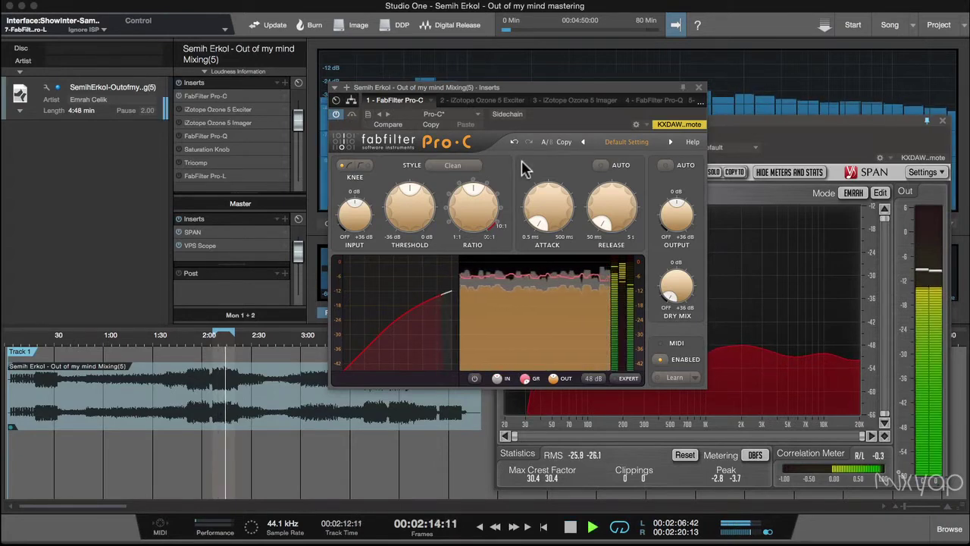
key("space")
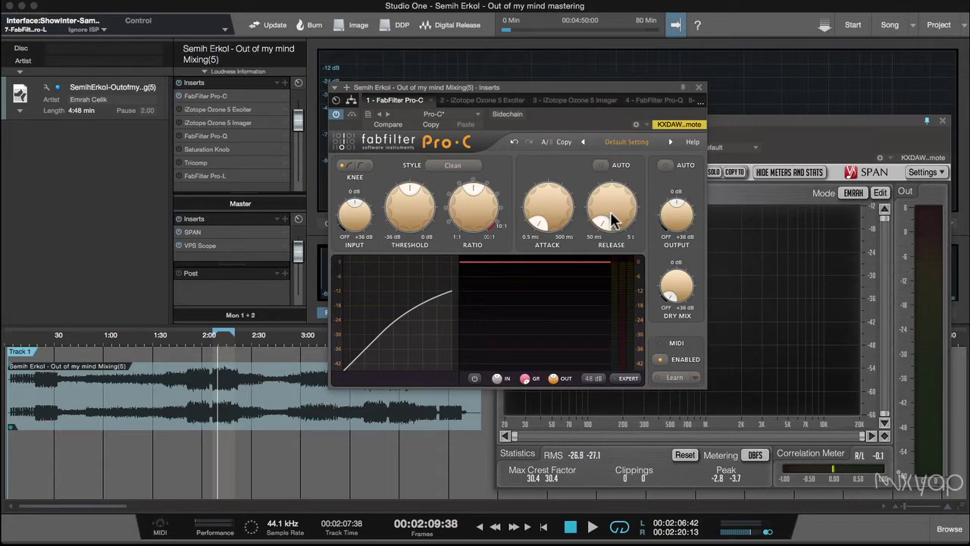
Step: Try the release control, leaving it at 50 ms, and select the Clean compression style in Pro-C
left_click_drag(612, 220, 613, 174)
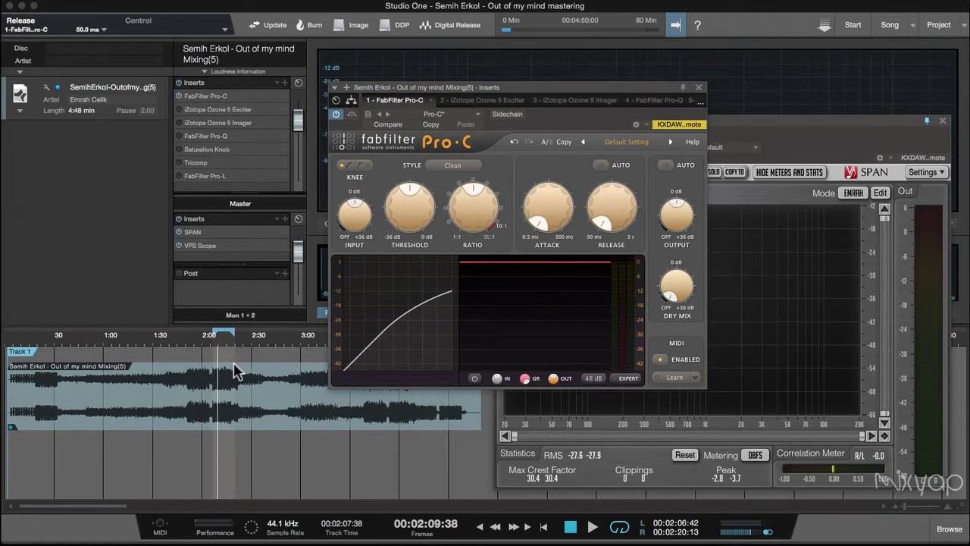
mouse_move(465, 215)
left_click(453, 166)
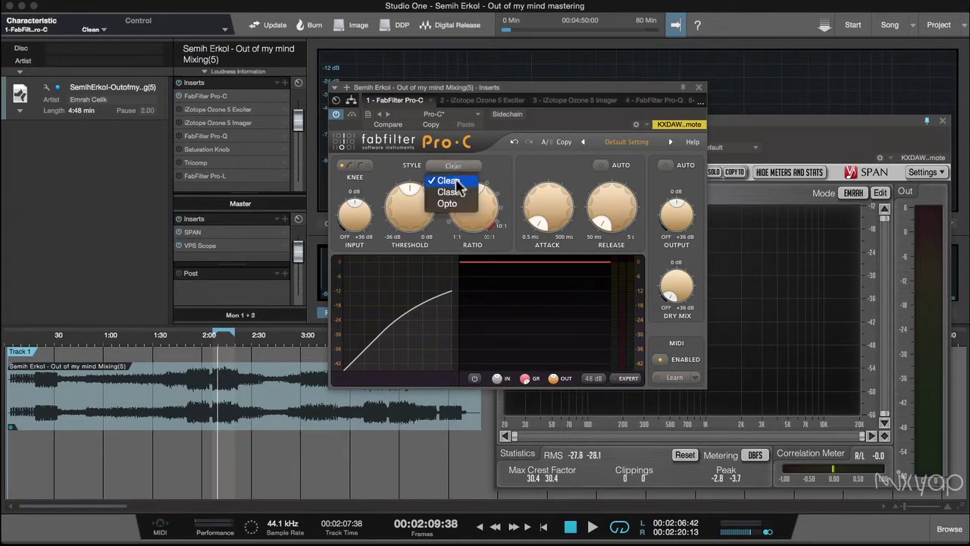
left_click(455, 182)
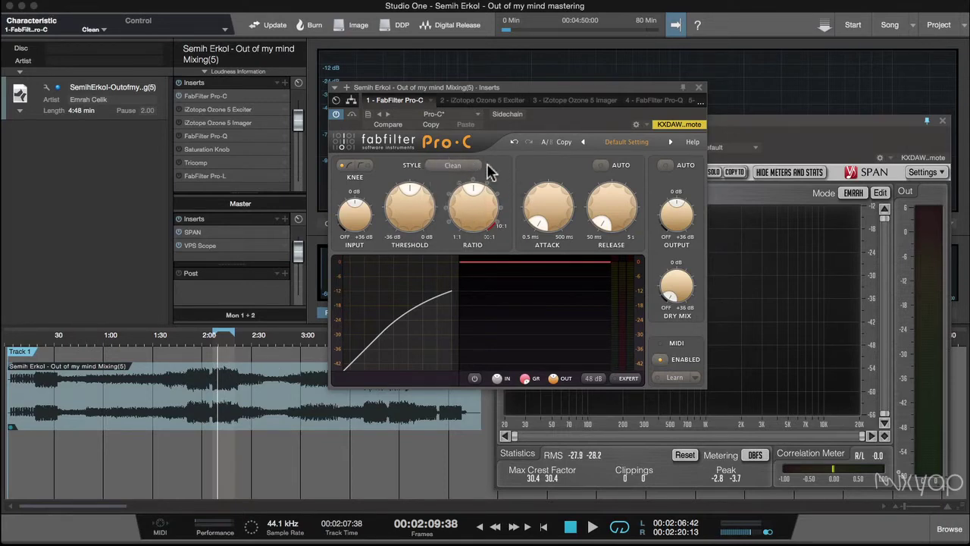
left_click_drag(544, 91, 555, 100)
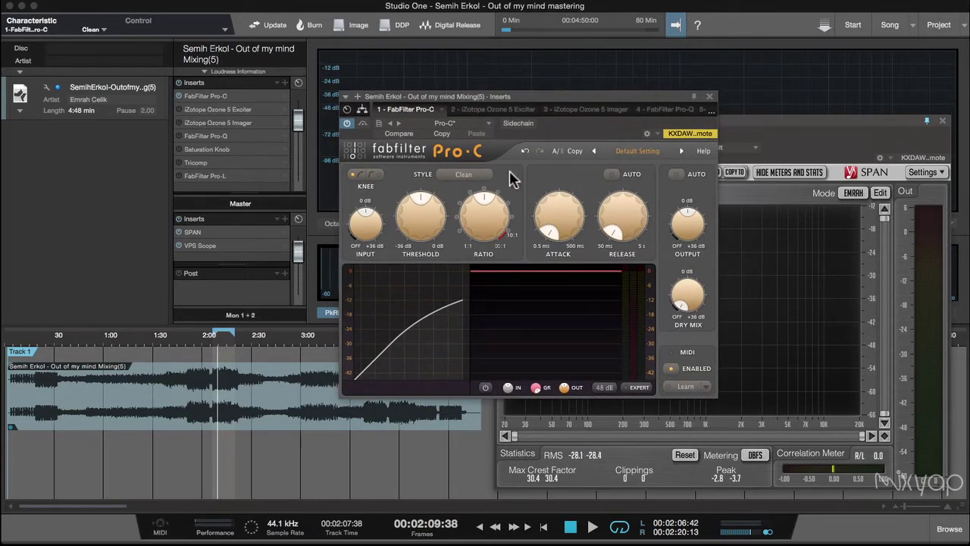
Step: While the loop plays, set the compressor's threshold to about -11.09 dB and its ratio to 2.00:1
key("space")
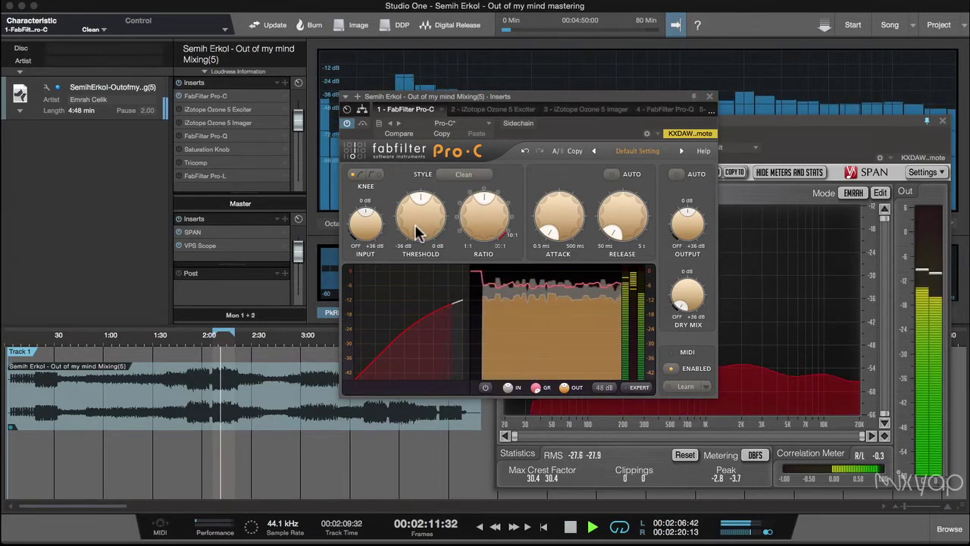
left_click_drag(416, 227, 405, 187)
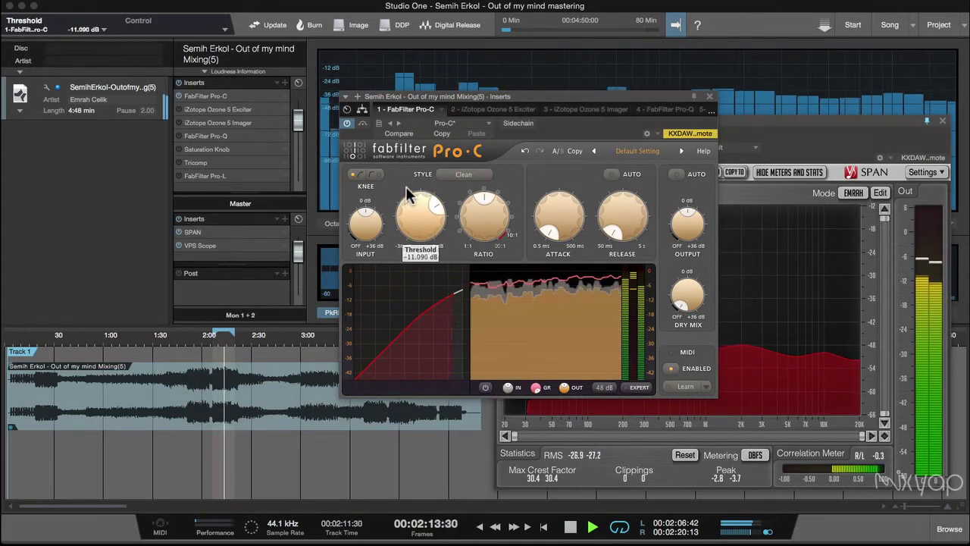
left_click_drag(469, 198, 470, 242)
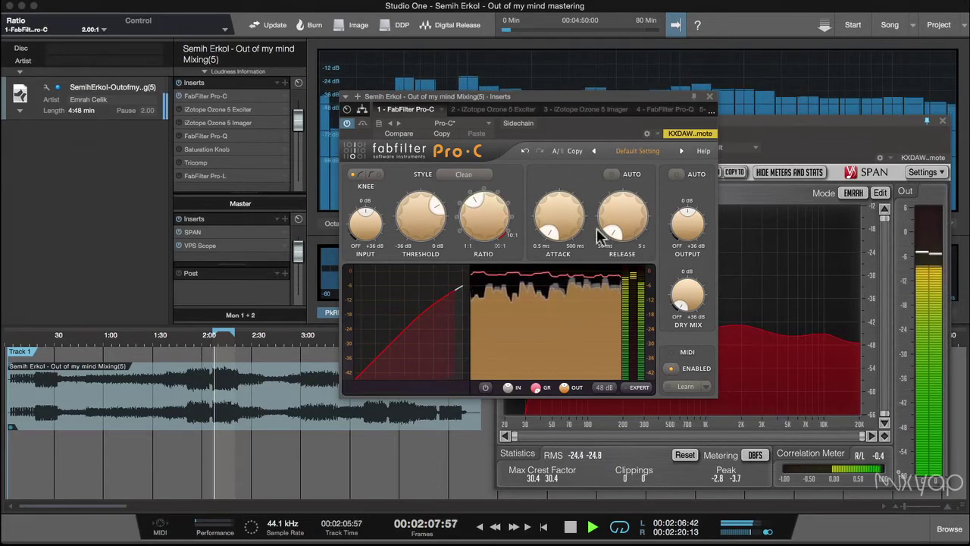
Step: Set the compressor's attack to 0.99 ms and its release to about 249 ms during playback
mouse_move(550, 216)
left_click_drag(551, 221, 543, 193)
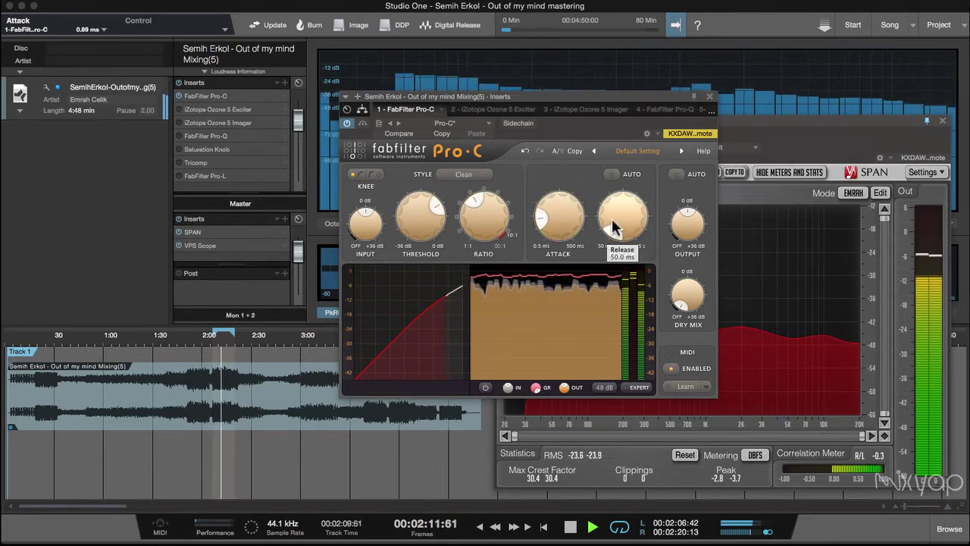
left_click_drag(612, 223, 602, 138)
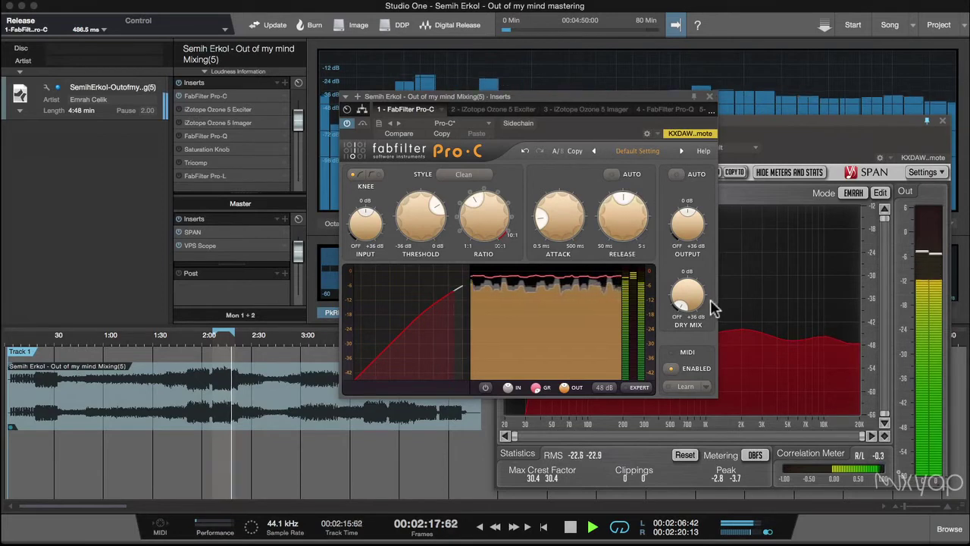
left_click_drag(627, 226, 625, 234)
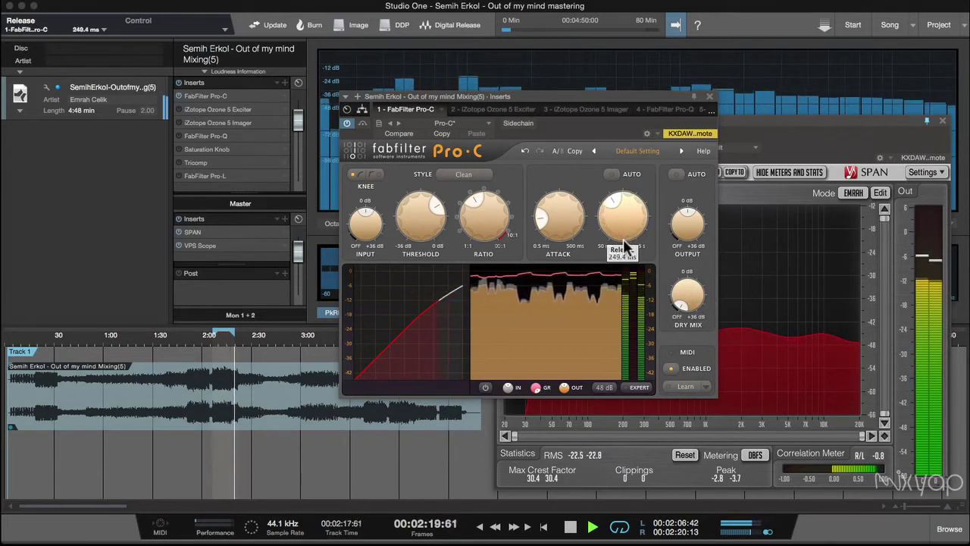
Step: Raise the compressor's dry mix level to about -12.01 dB and stop playback
left_click_drag(686, 288, 674, 241)
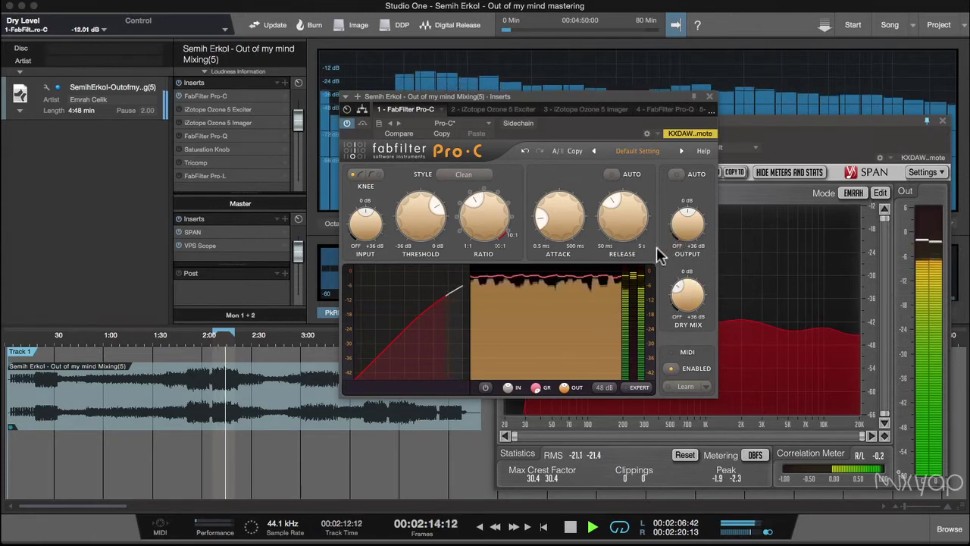
key("space")
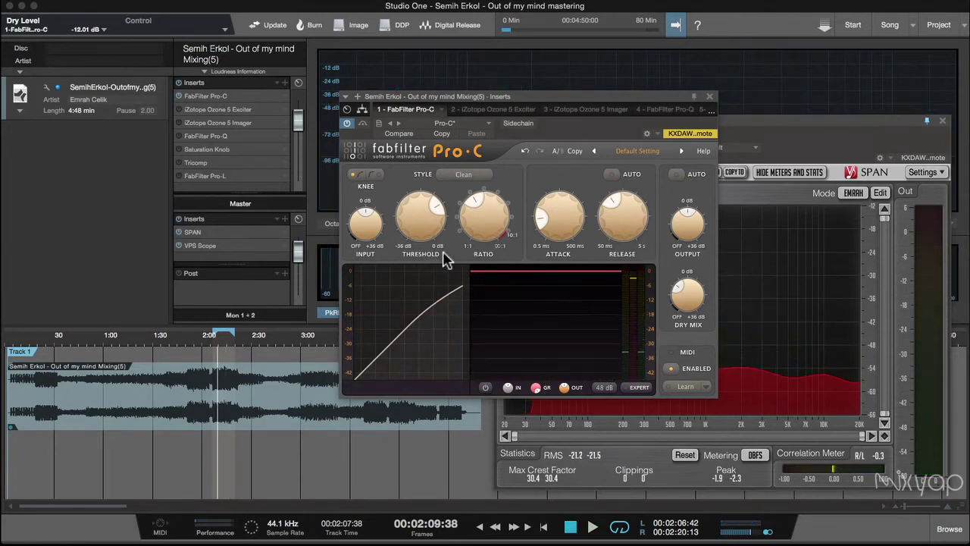
Step: Readjust the compressor's ratio to about 1.95:1
mouse_move(425, 231)
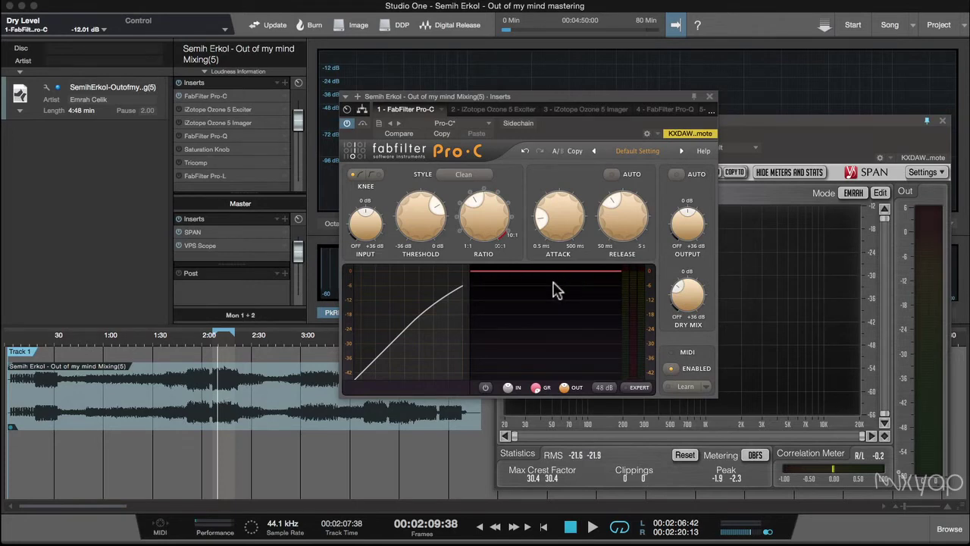
mouse_move(422, 212)
mouse_move(483, 225)
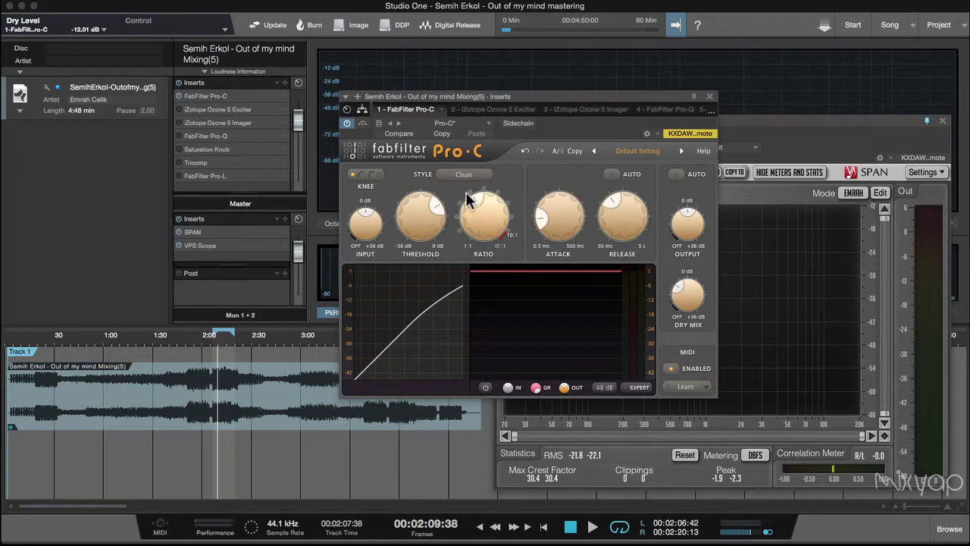
left_click_drag(471, 205, 471, 174)
left_click_drag(472, 199, 474, 225)
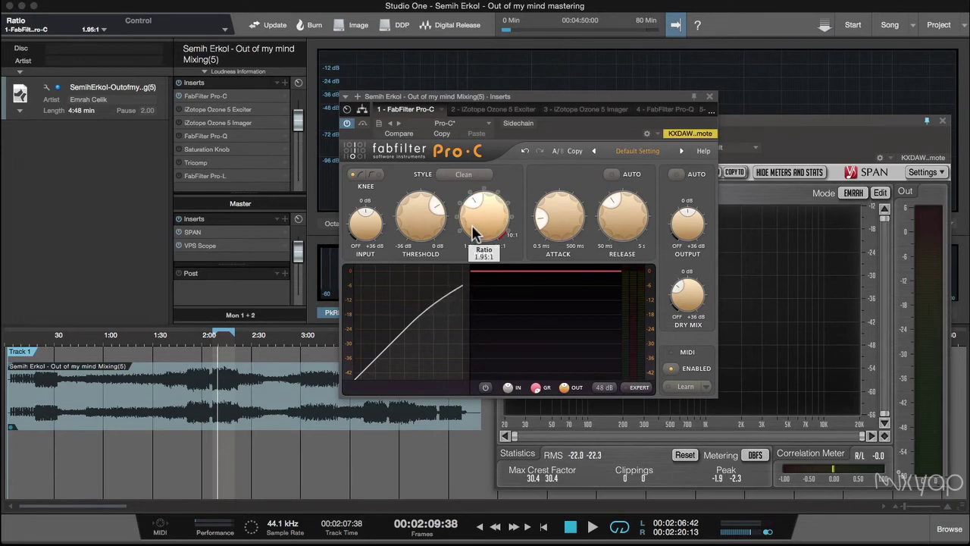
Step: Fine-tune the compressor's release to about 256.1 ms and lower the dry mix level to about -13.87 dB
mouse_move(547, 227)
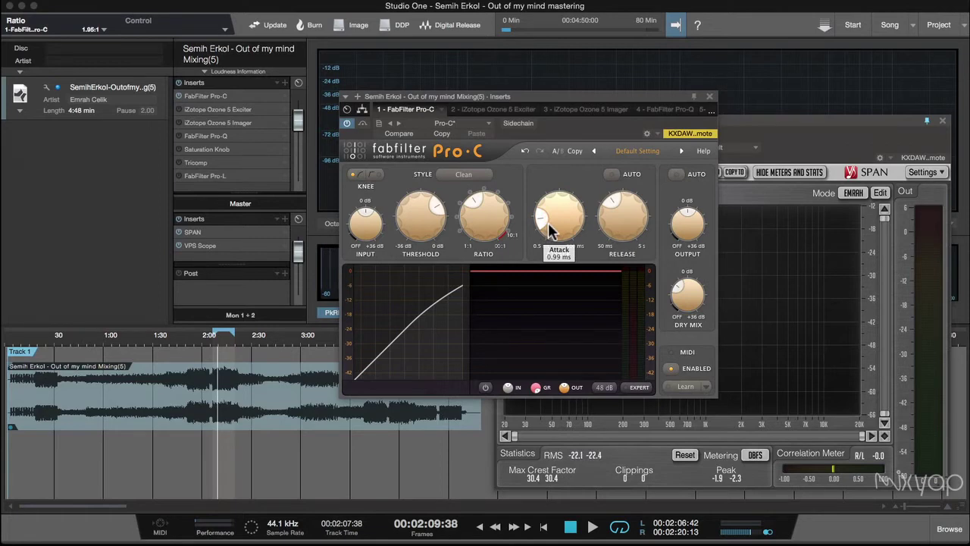
mouse_move(617, 235)
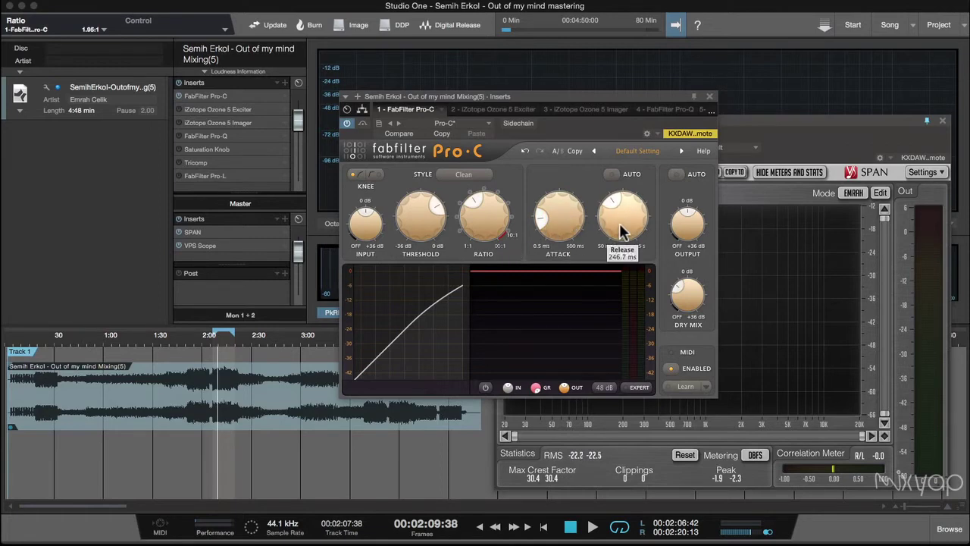
scroll(620, 228, "up", 2)
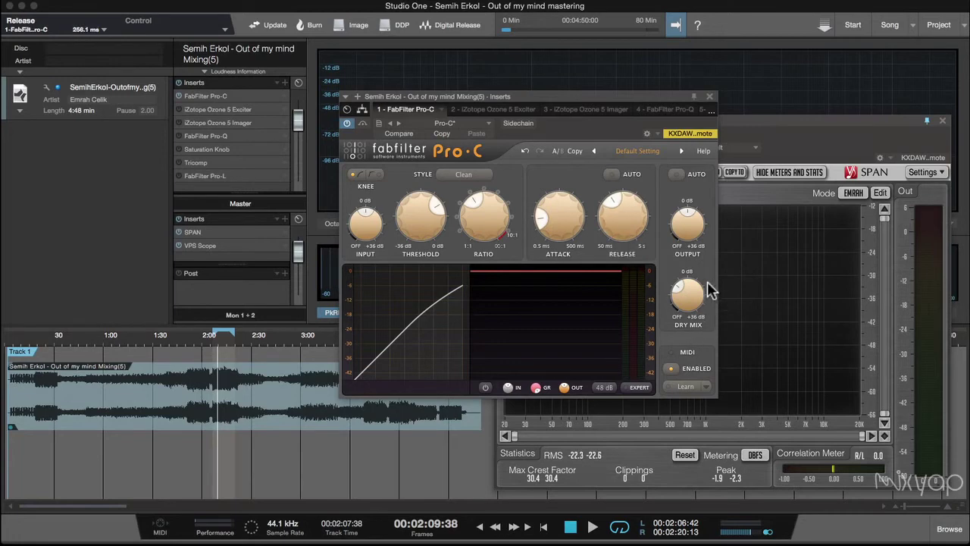
mouse_move(686, 305)
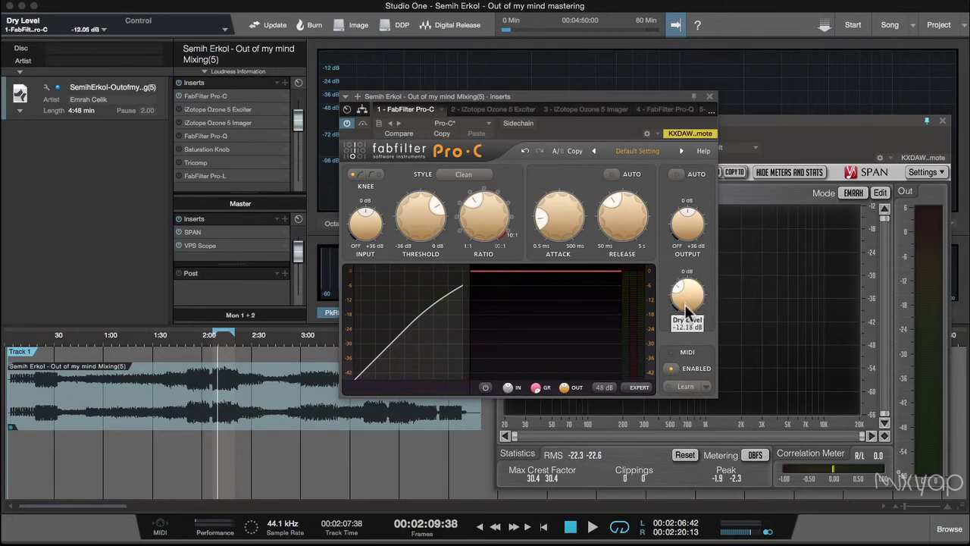
mouse_move(686, 307)
left_mouse_down()
mouse_move(687, 319)
mouse_move(683, 305)
left_mouse_up()
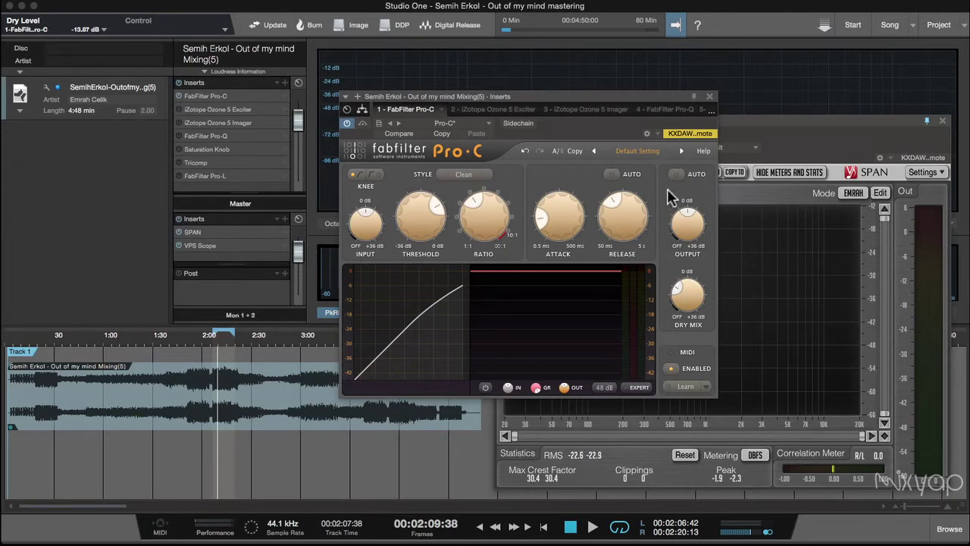
Step: Play the loop and lower the compressor's dry mix level further to about -16.78 dB
key("space")
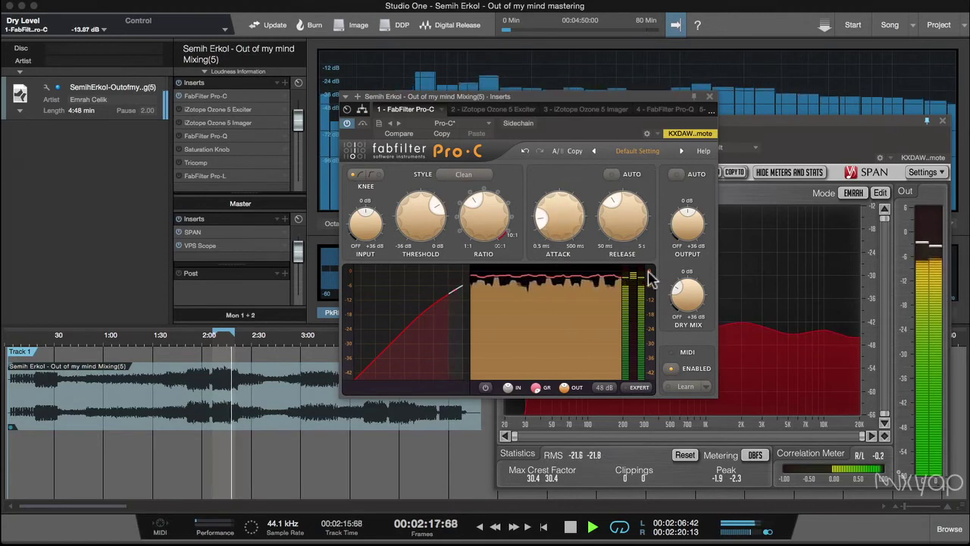
mouse_move(680, 318)
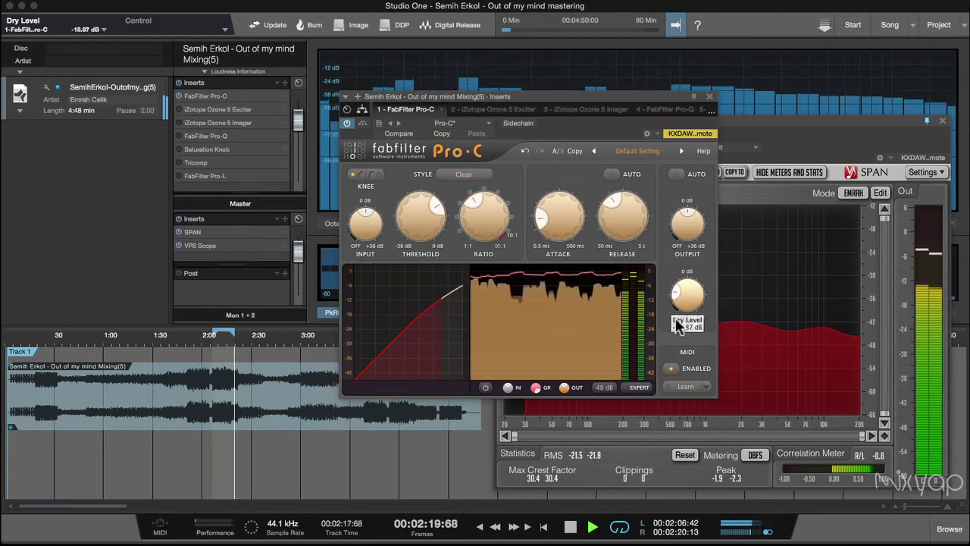
left_click_drag(676, 317, 677, 317)
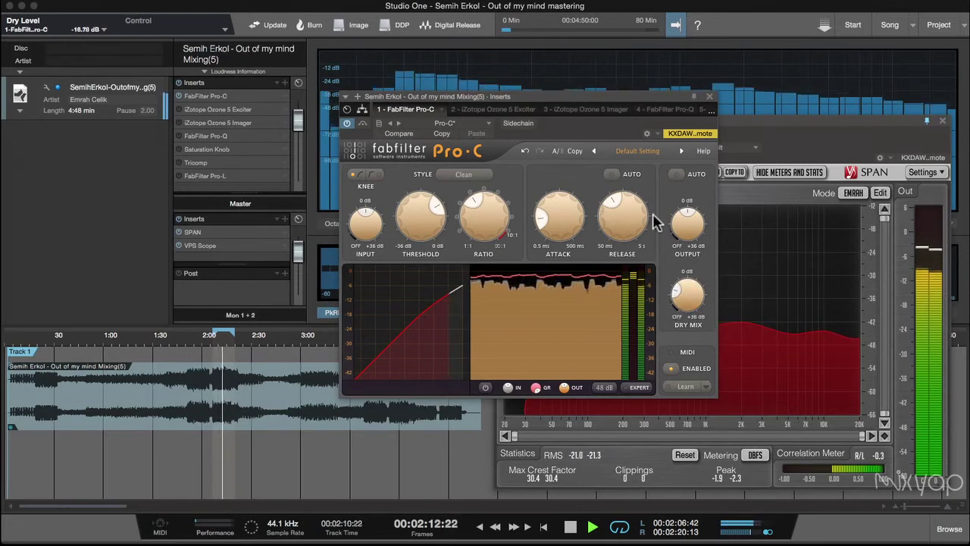
Step: Adjust the compressor's release to about 242.5 ms and shorten its attack to about 0.57 ms
left_click_drag(612, 225, 608, 229)
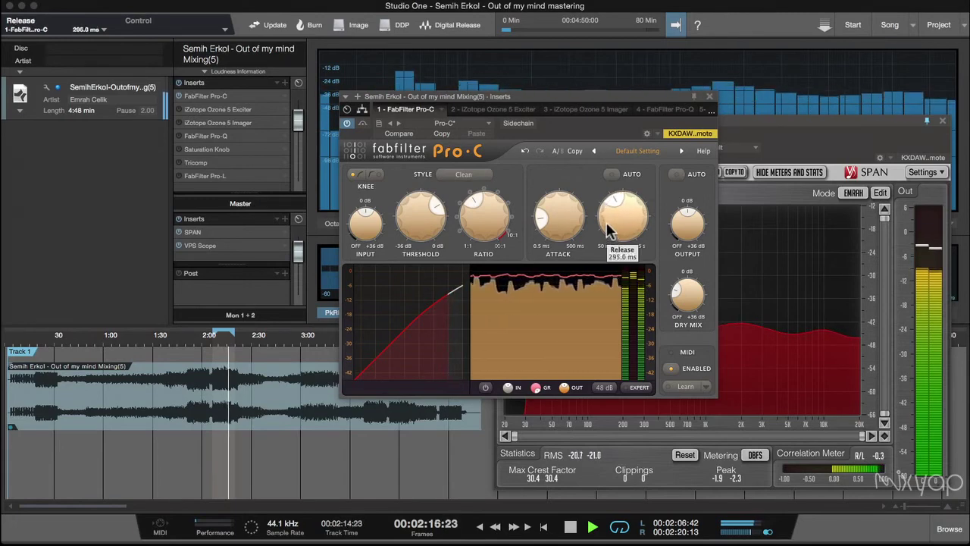
mouse_move(547, 229)
left_click_drag(546, 229, 551, 254)
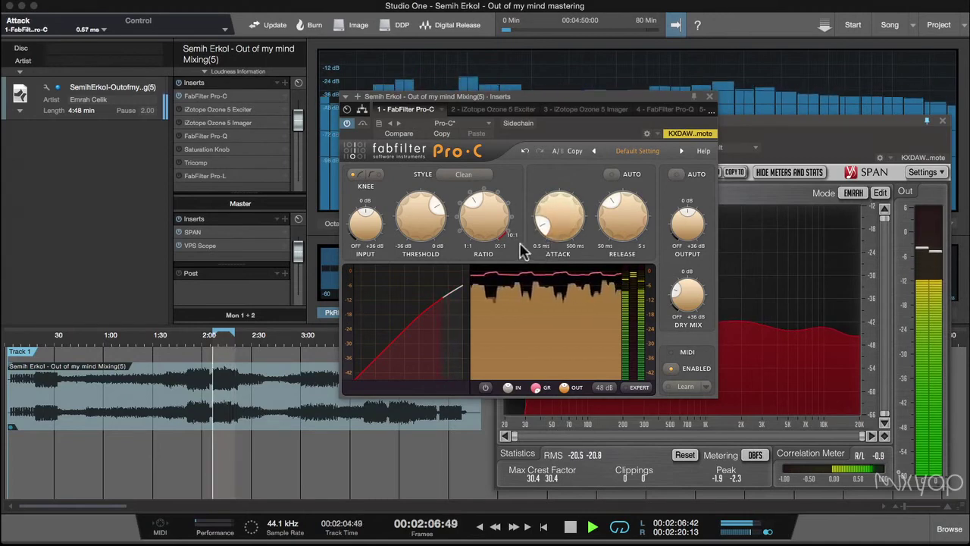
Step: Lower the compressor's threshold to about -13.85 dB while listening to the loop and stop playback
mouse_move(418, 231)
mouse_move(416, 225)
left_mouse_down()
mouse_move(425, 278)
mouse_move(406, 223)
mouse_move(406, 251)
mouse_move(423, 231)
mouse_move(421, 242)
left_mouse_up()
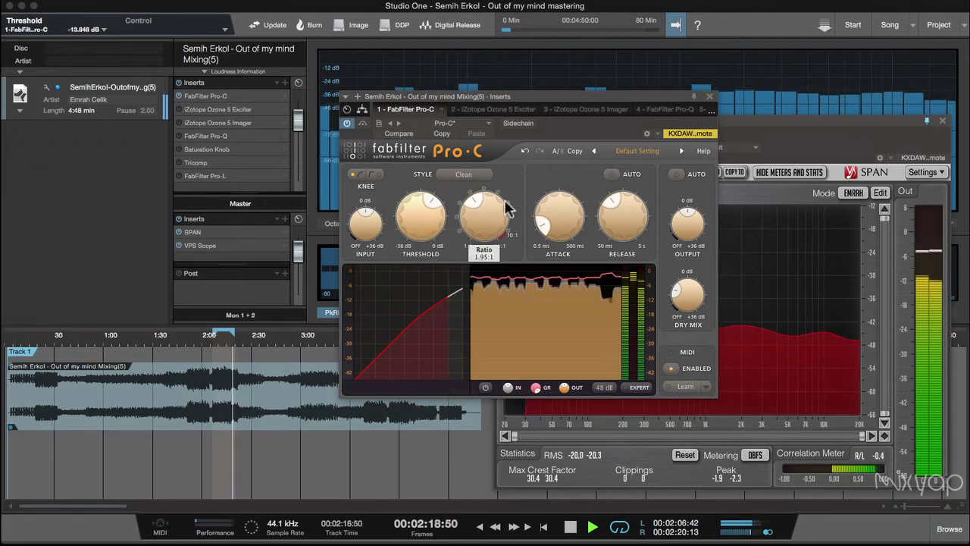
key("space")
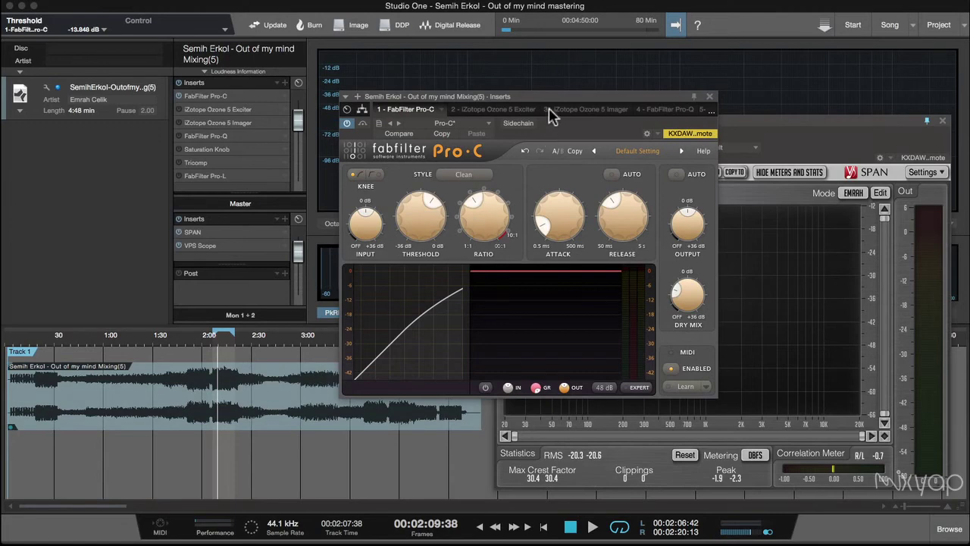
Step: Reposition the compressor window and fine-tune its attack to about 0.55 ms and its release to about 227 ms
left_click_drag(552, 97, 576, 110)
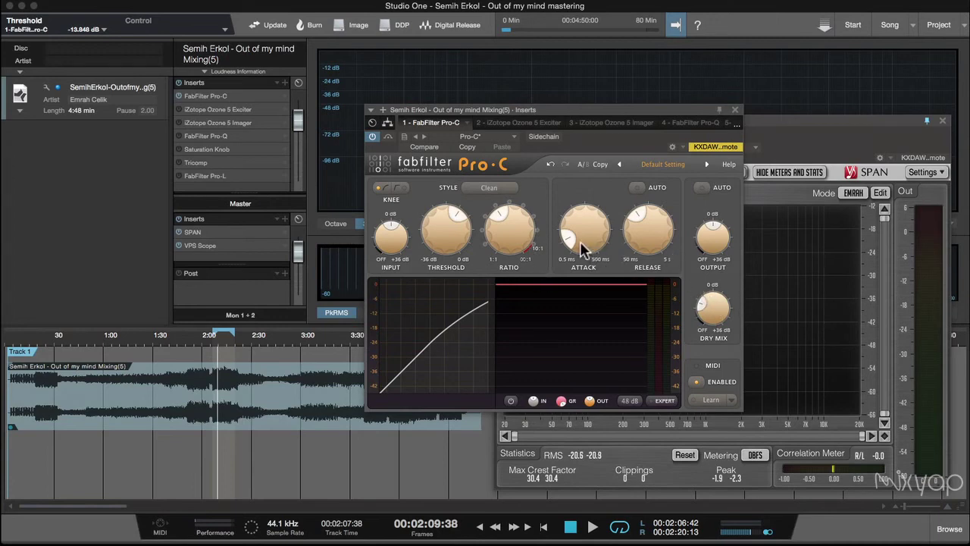
mouse_move(580, 241)
mouse_move(577, 239)
left_mouse_down()
mouse_move(573, 257)
mouse_move(565, 254)
left_mouse_up()
mouse_move(637, 228)
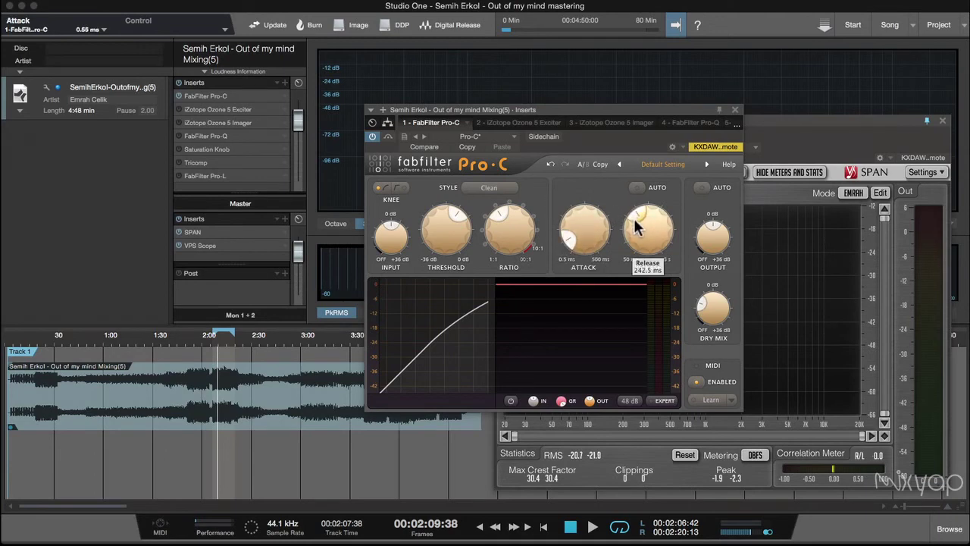
scroll(635, 222, "down", 3)
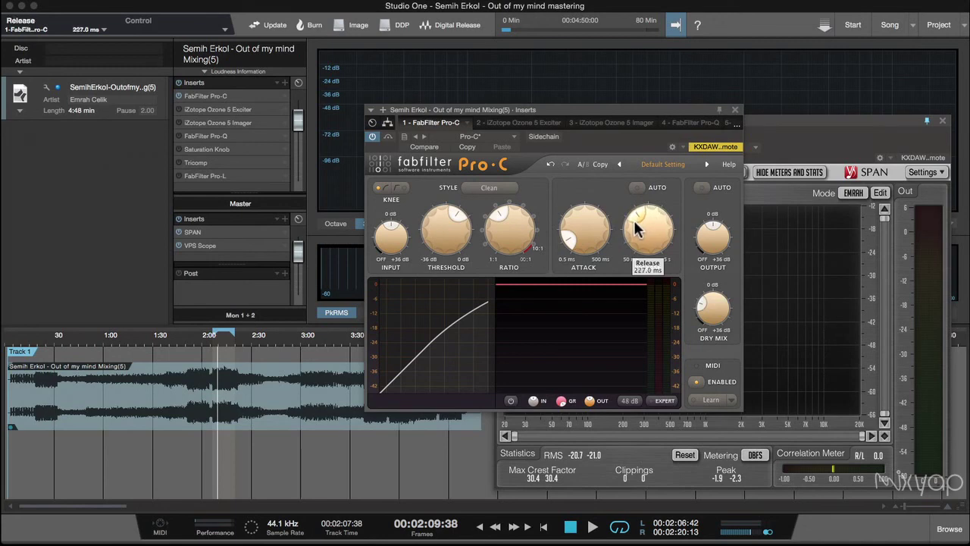